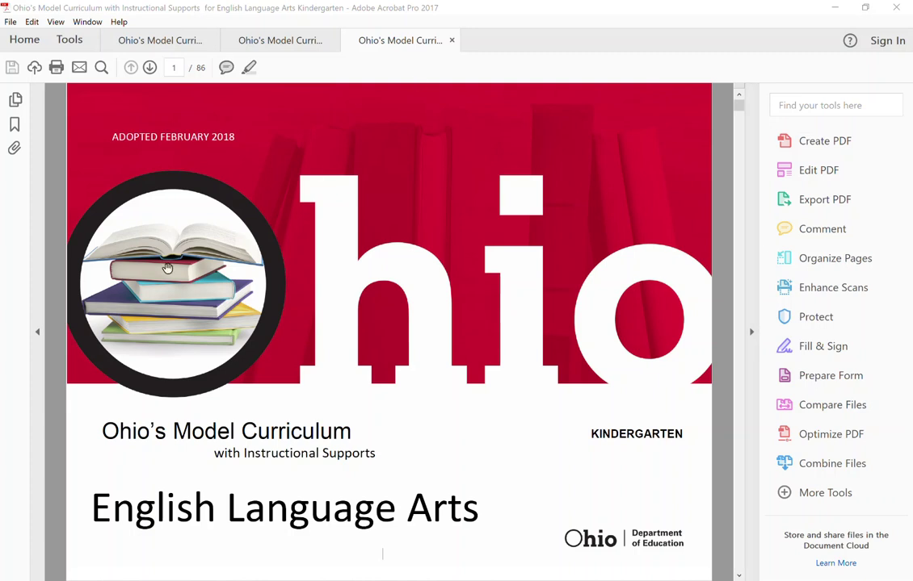
- Look through the curriculum, then set up printing it to the Adobe PDF printer
scroll(225, 345, "down", 10)
scroll(224, 345, "down", 20)
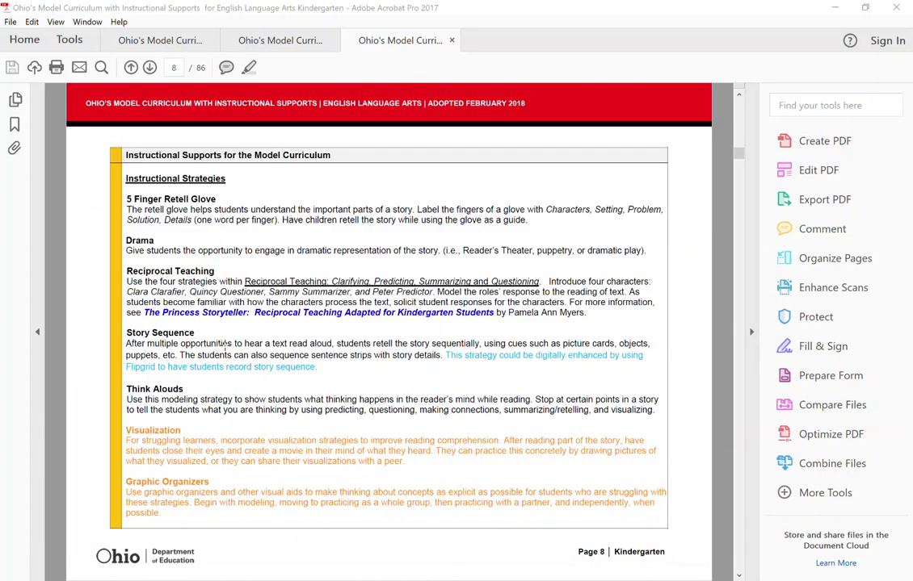
scroll(224, 345, "down", 20)
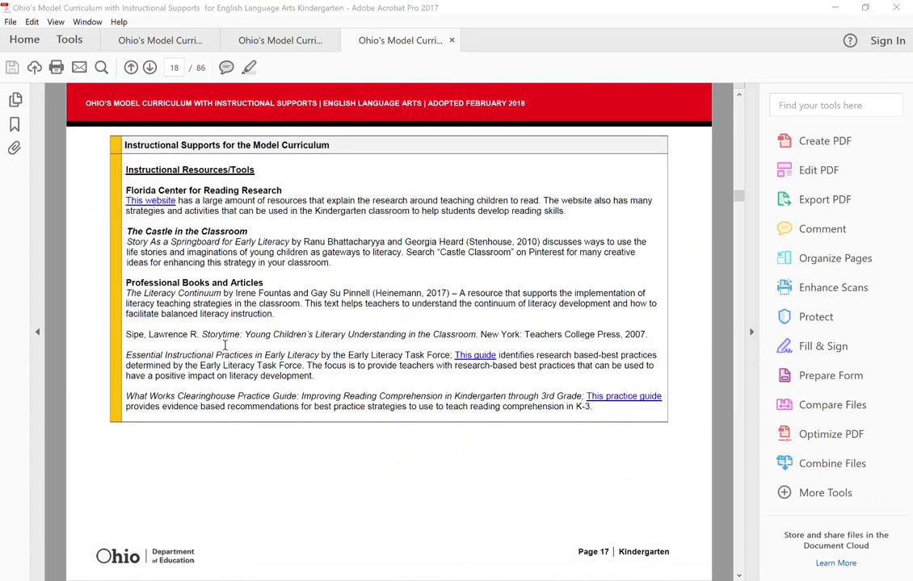
scroll(225, 345, "down", 15)
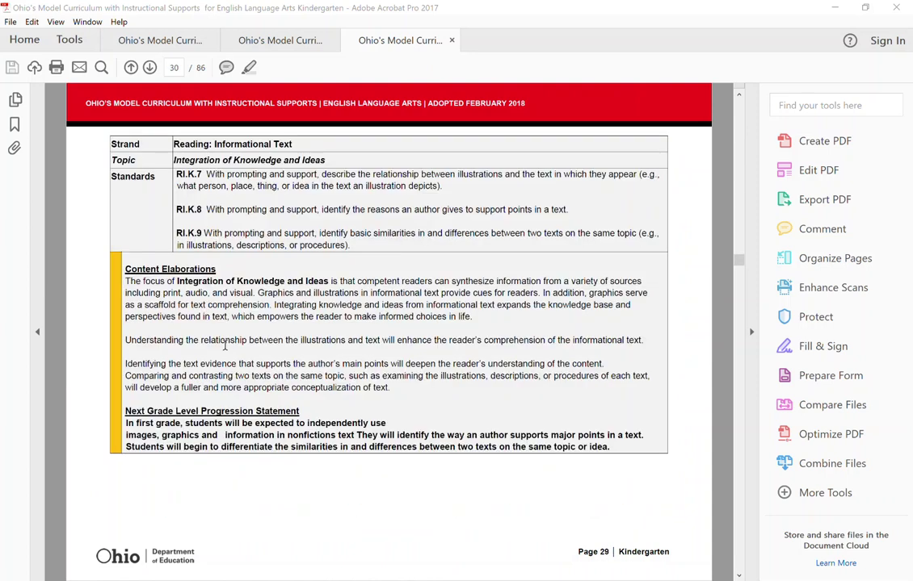
scroll(225, 345, "down", 8)
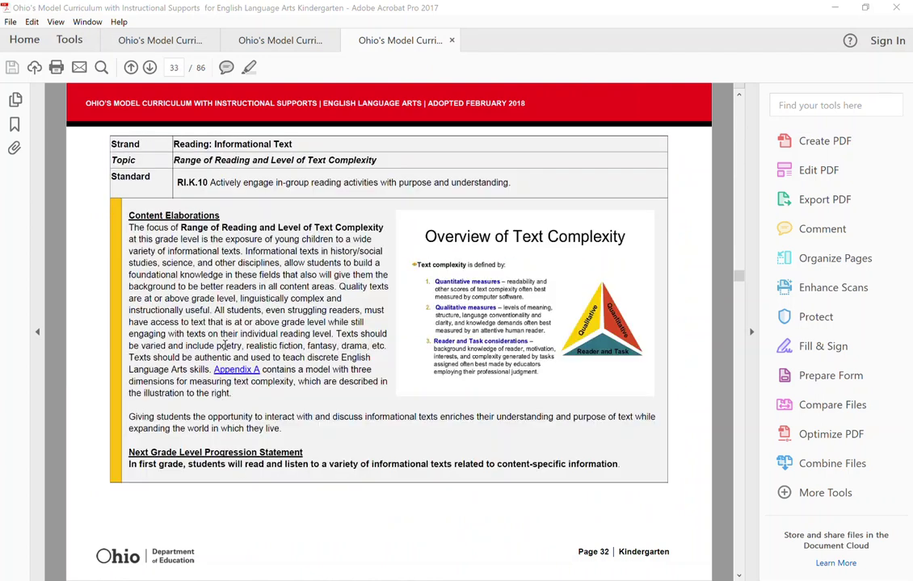
scroll(224, 345, "up", 20)
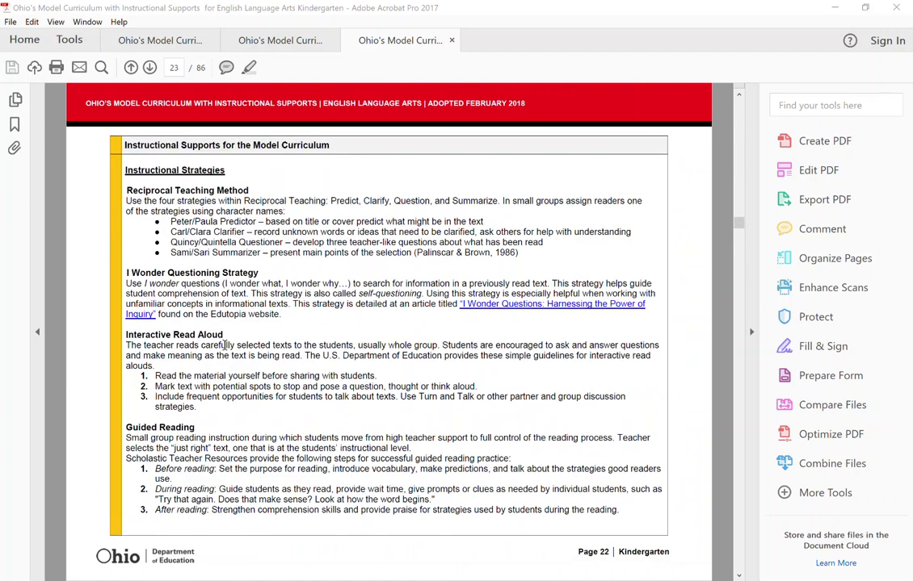
scroll(224, 344, "up", 18)
scroll(224, 345, "up", 16)
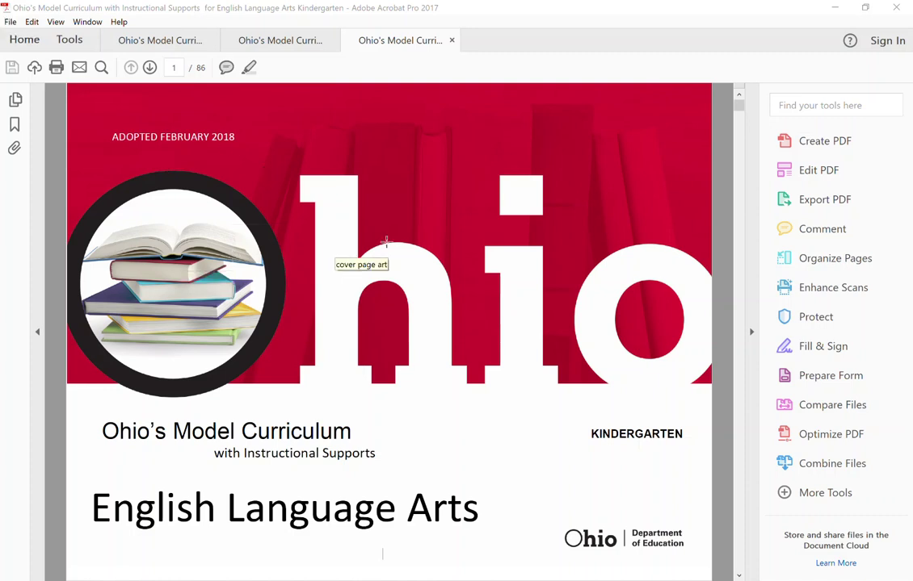
left_click(10, 23)
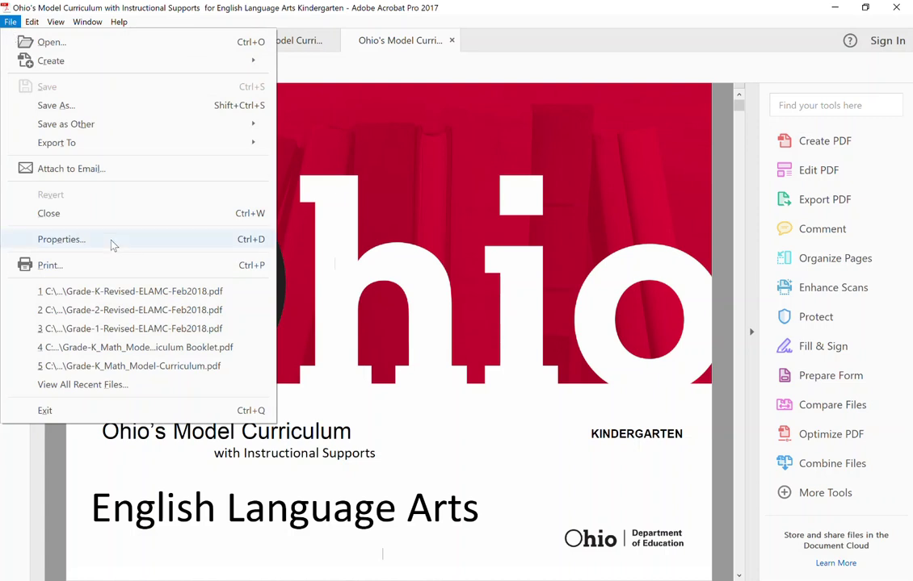
left_click(99, 268)
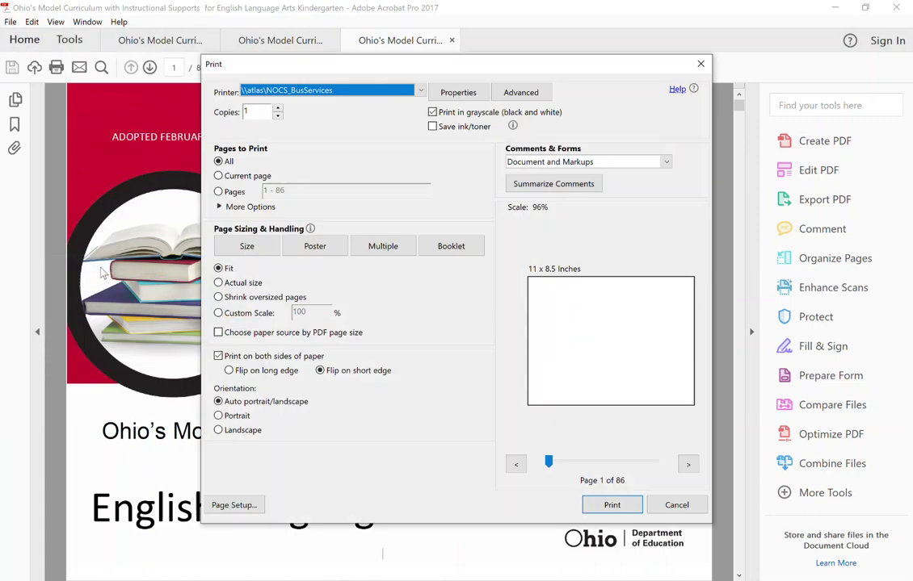
left_click(374, 94)
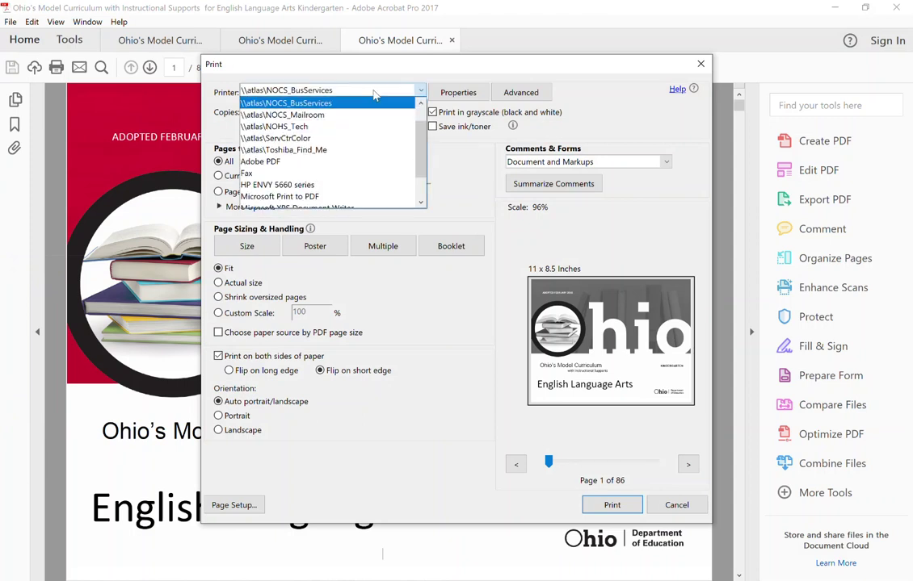
left_click(273, 162)
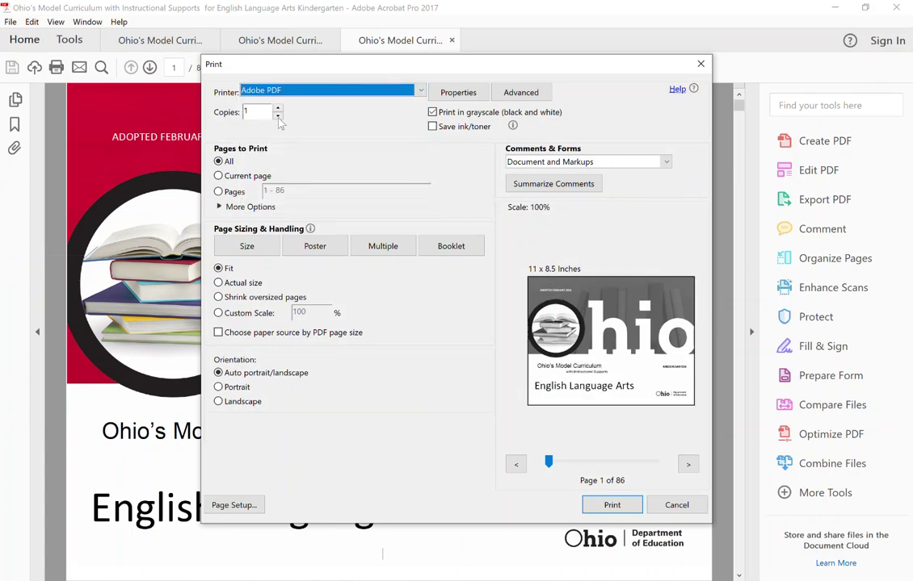
- Lay the pages out as a both-sides, left-bound booklet with auto-rotate pages left on
left_click(443, 249)
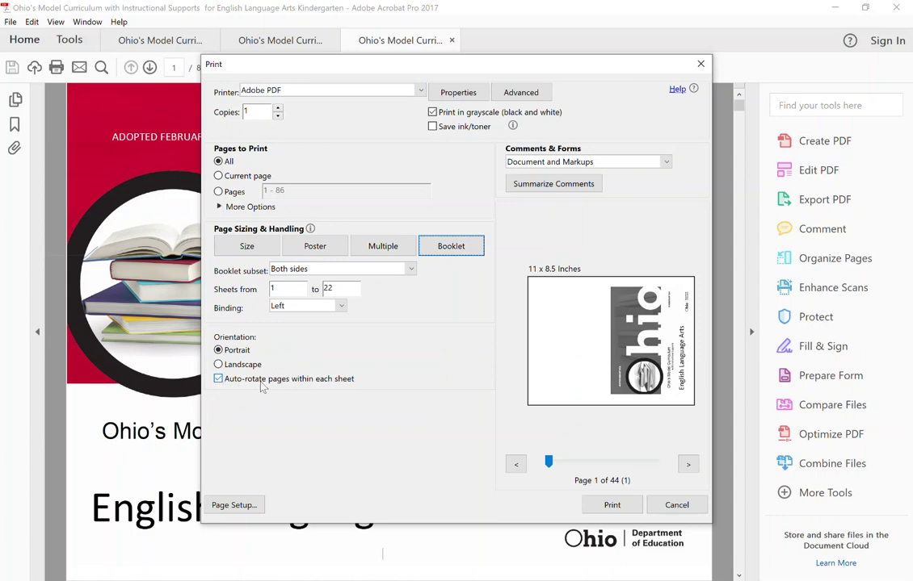
left_click(218, 380)
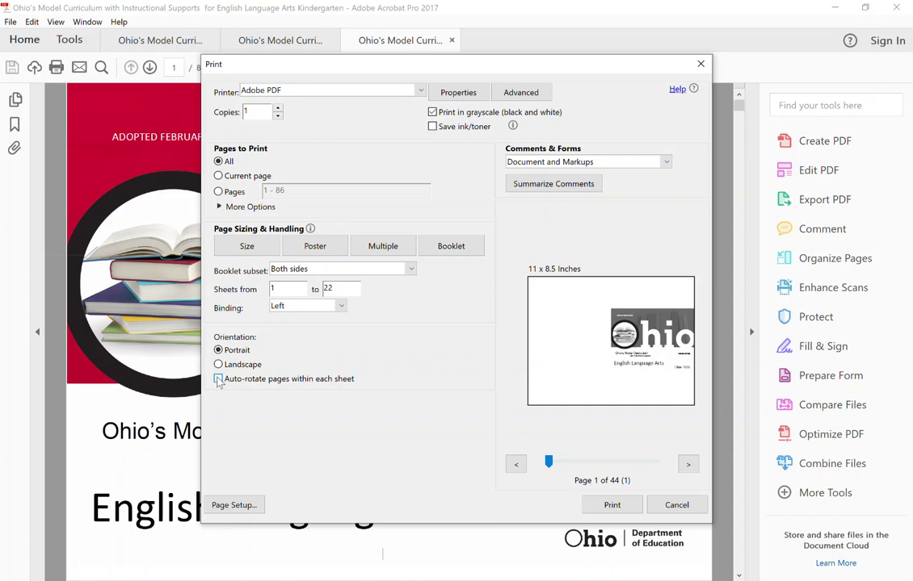
left_click(218, 379)
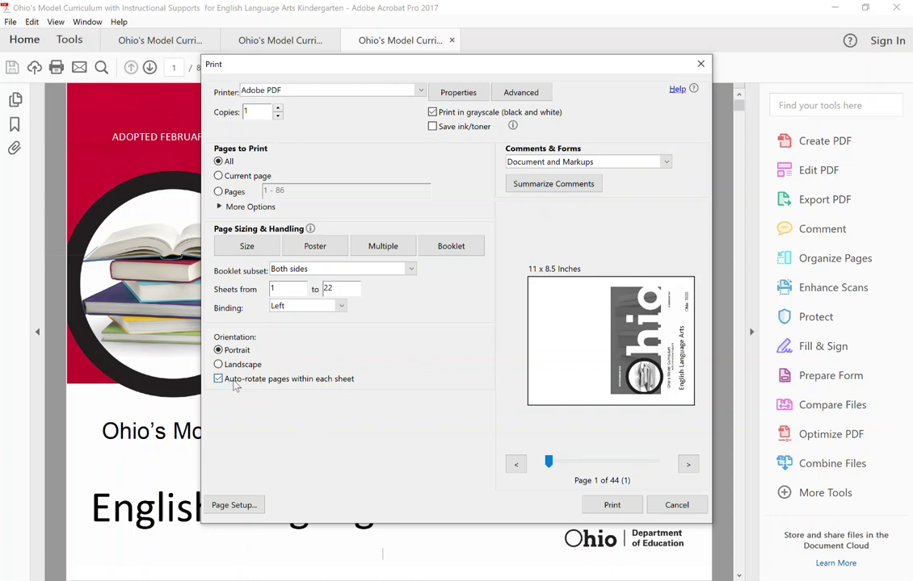
- Print the booklet to a PDF file named 'ELA K Booklet'
left_click(612, 506)
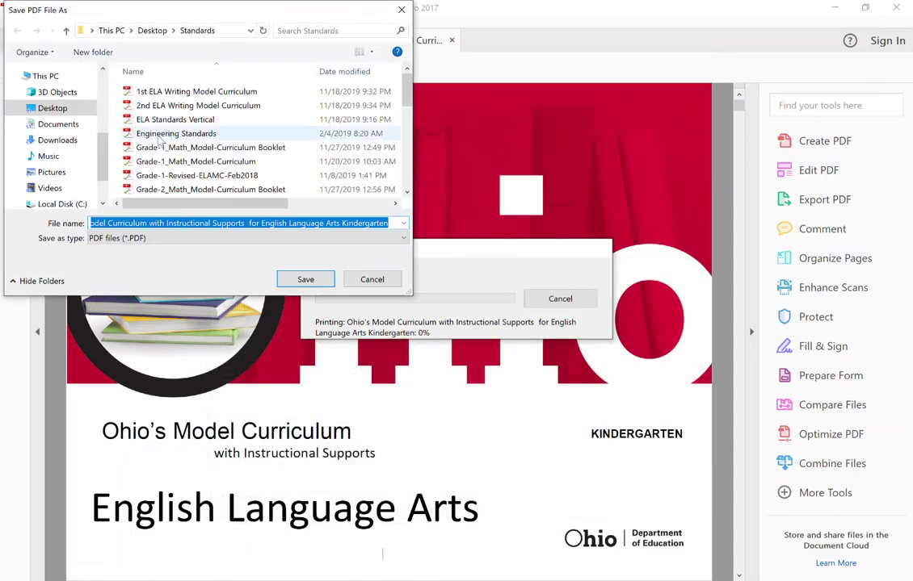
type("ELA ")
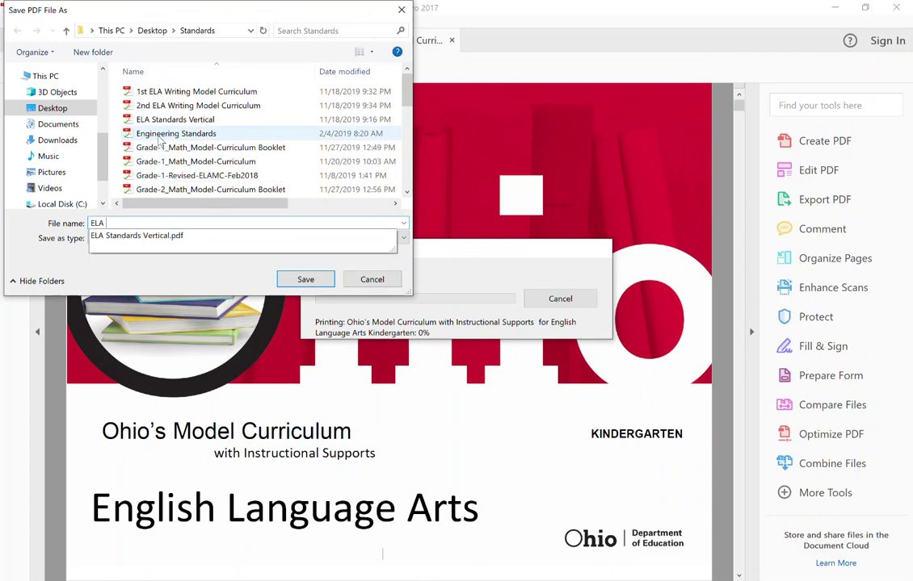
type("K Booklet")
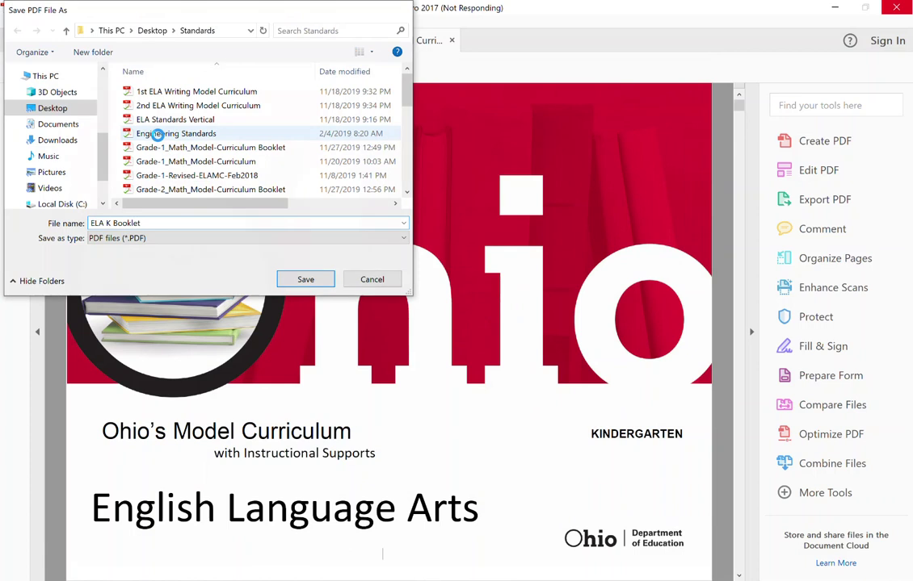
key("Return")
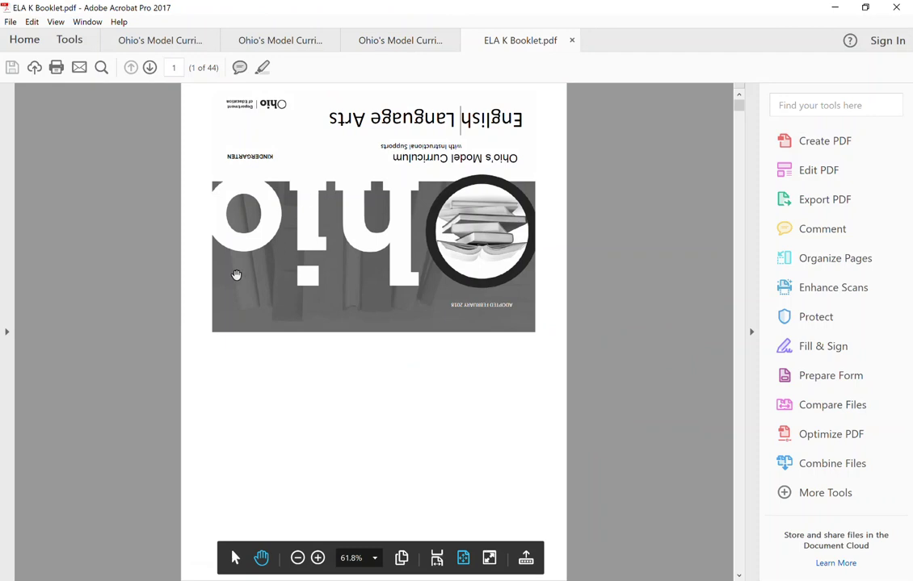
scroll(291, 277, "down", 10)
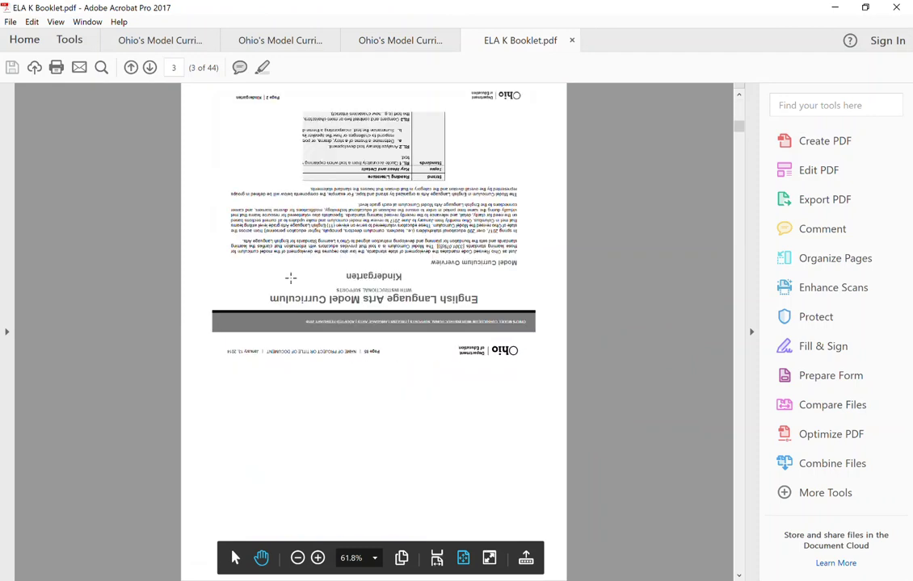
scroll(291, 277, "down", 6)
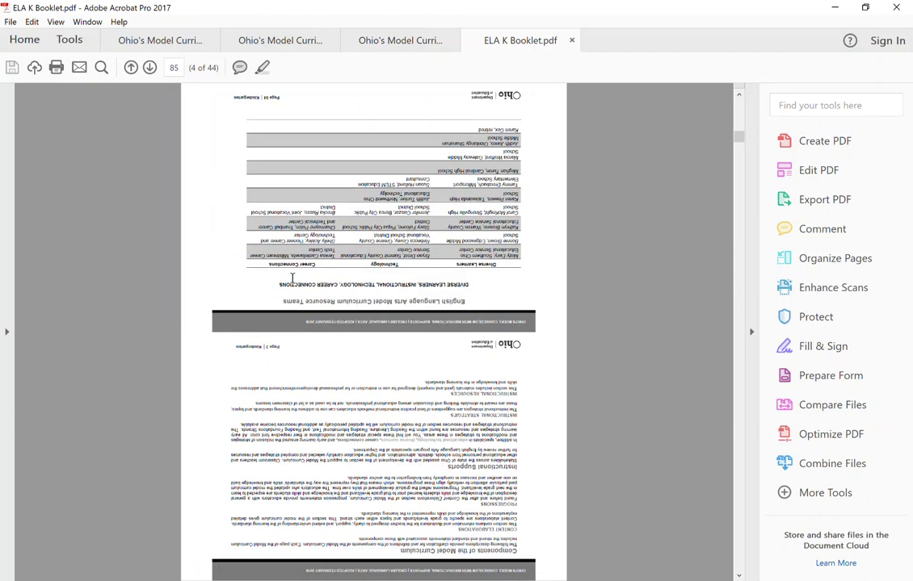
scroll(292, 280, "up", 15)
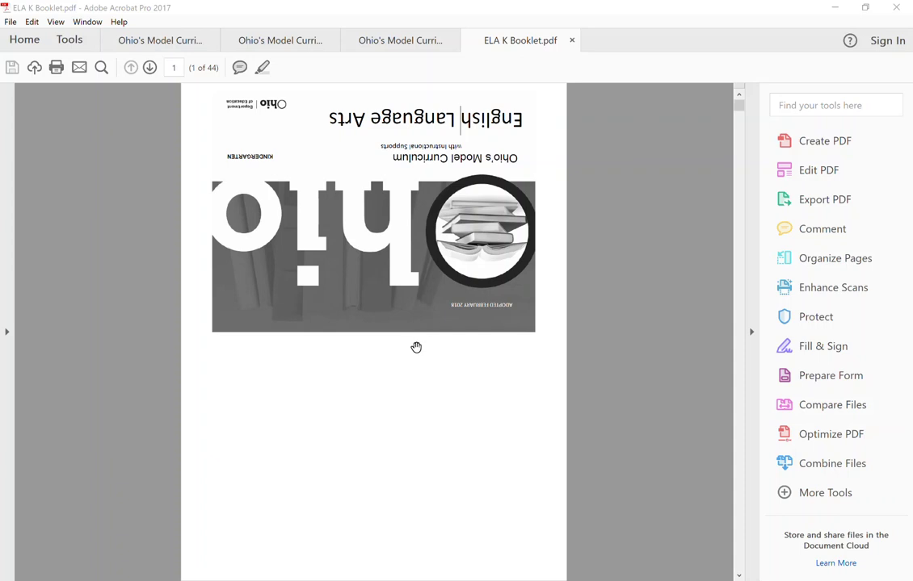
scroll(413, 360, "down", 2)
scroll(414, 368, "up", 2)
scroll(609, 311, "down", 5)
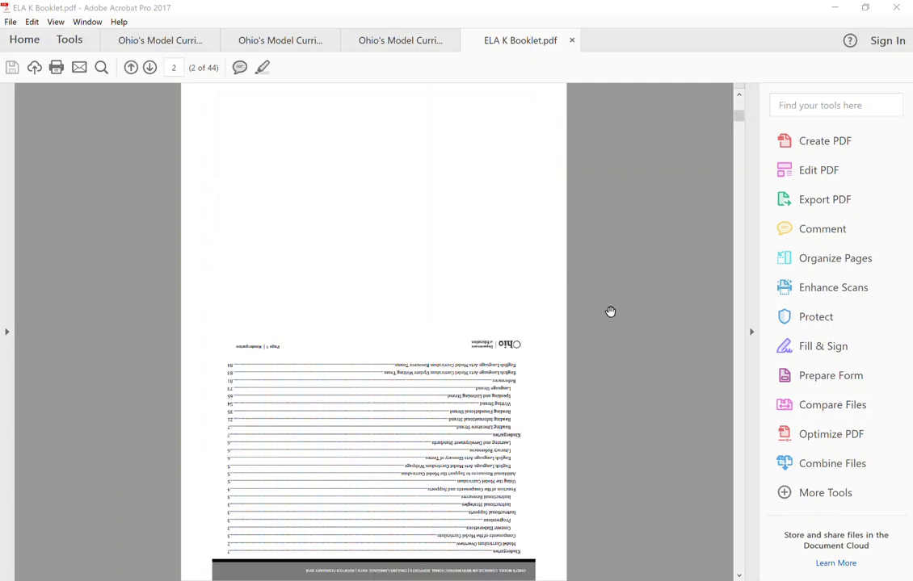
scroll(610, 312, "up", 5)
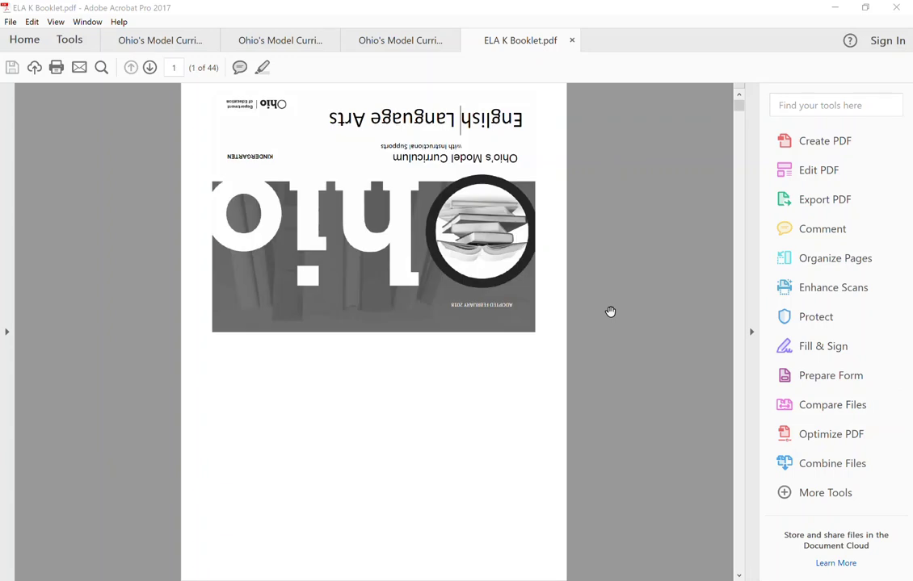
- Set up printing the booklet on \\atlas\NOCS_BusServices with page size set to Fit
left_click(10, 23)
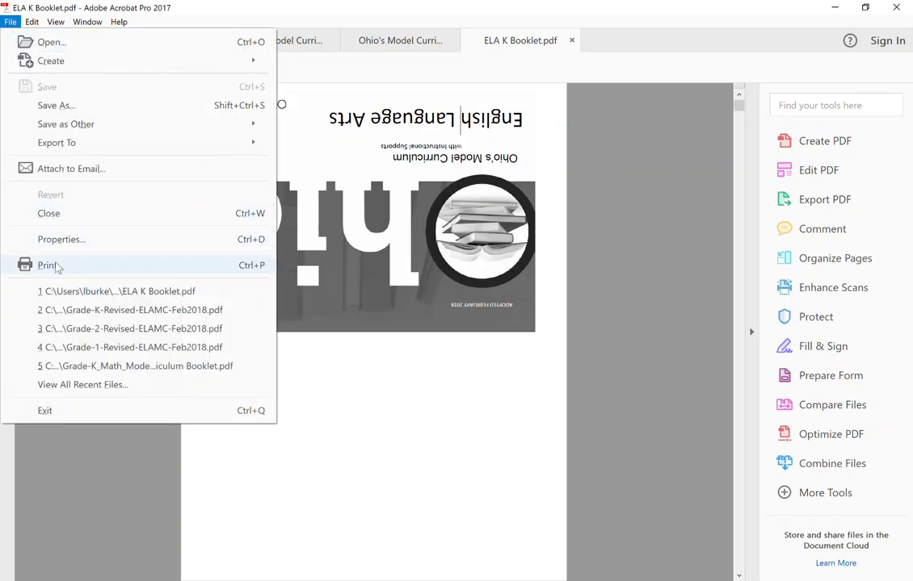
left_click(57, 266)
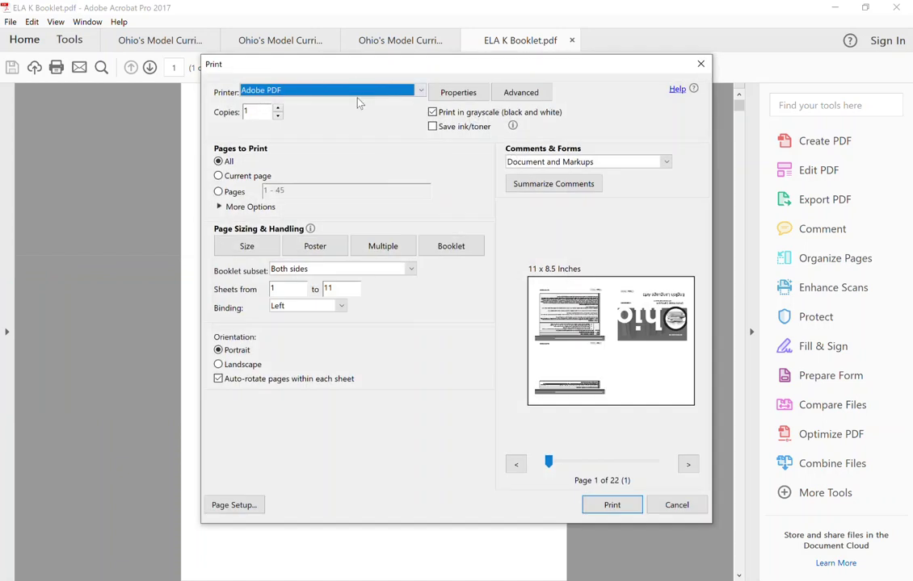
left_click(360, 91)
scroll(311, 135, "up", 2)
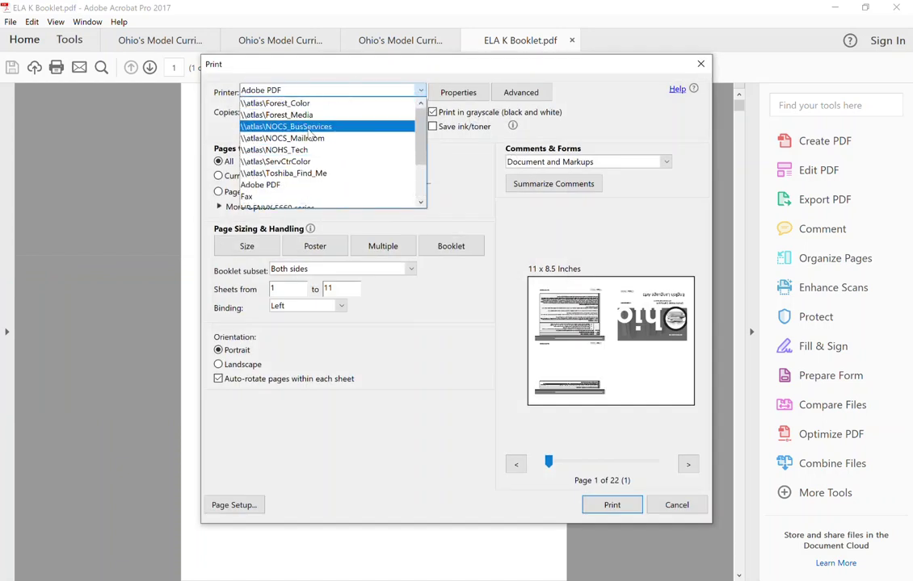
left_click(316, 126)
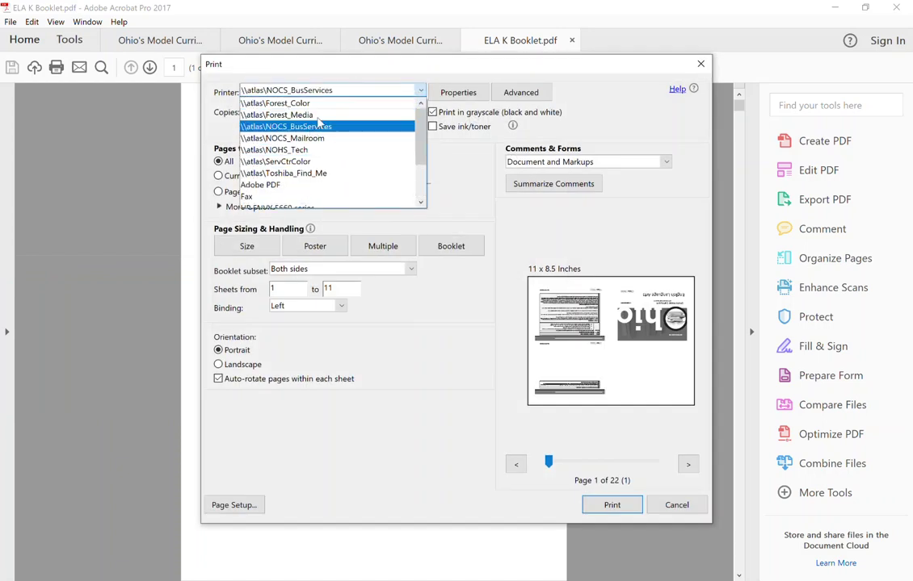
left_click(317, 123)
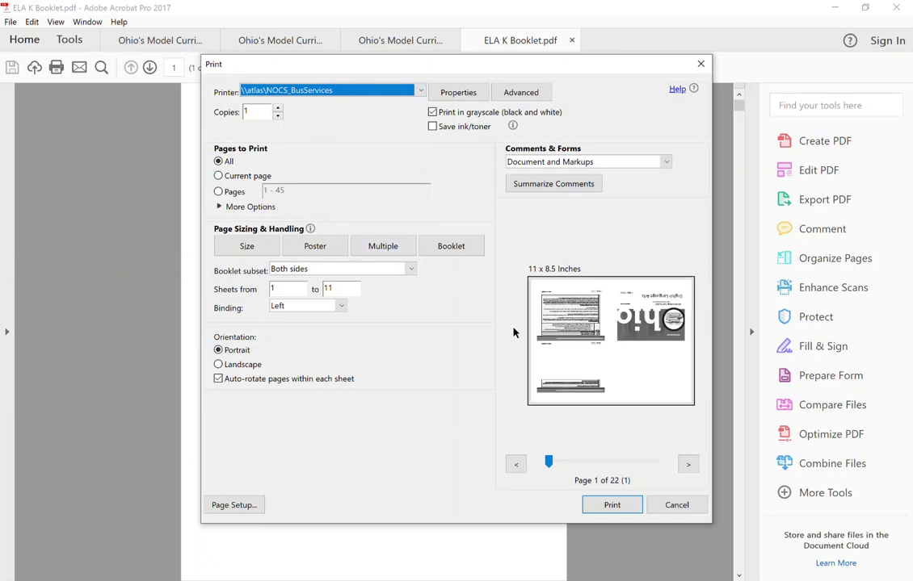
left_click(248, 247)
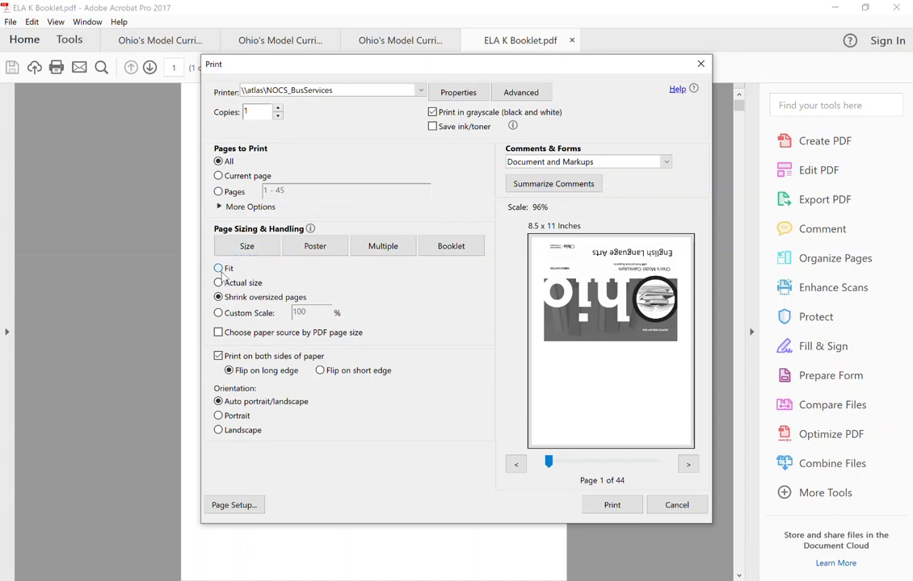
left_click(219, 269)
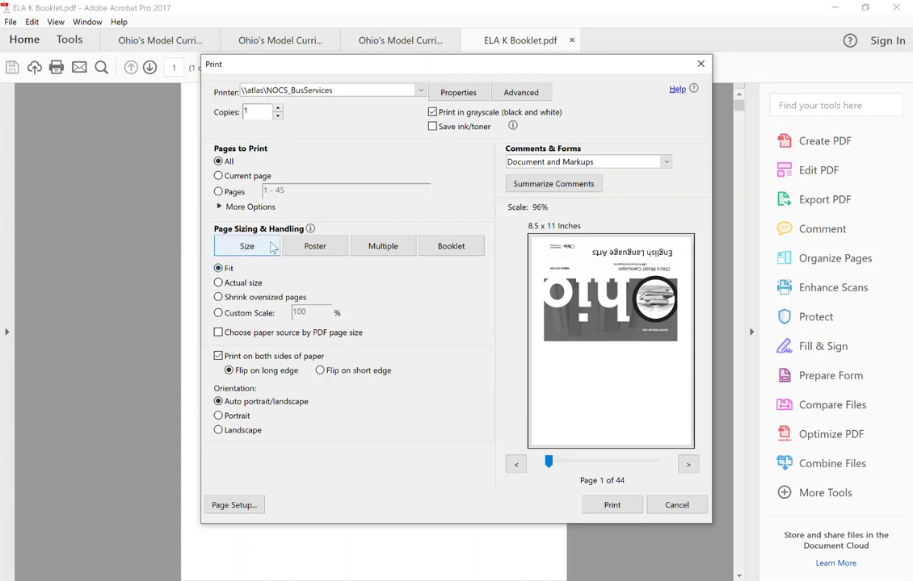
- Page forward through the print preview, then back to page 5
left_click(689, 465)
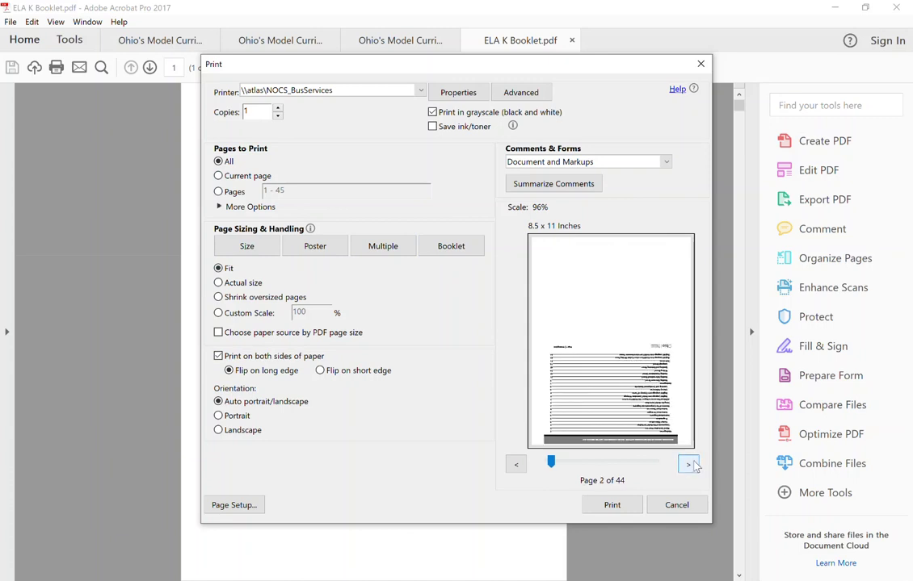
left_click(689, 465)
left_click(689, 465)
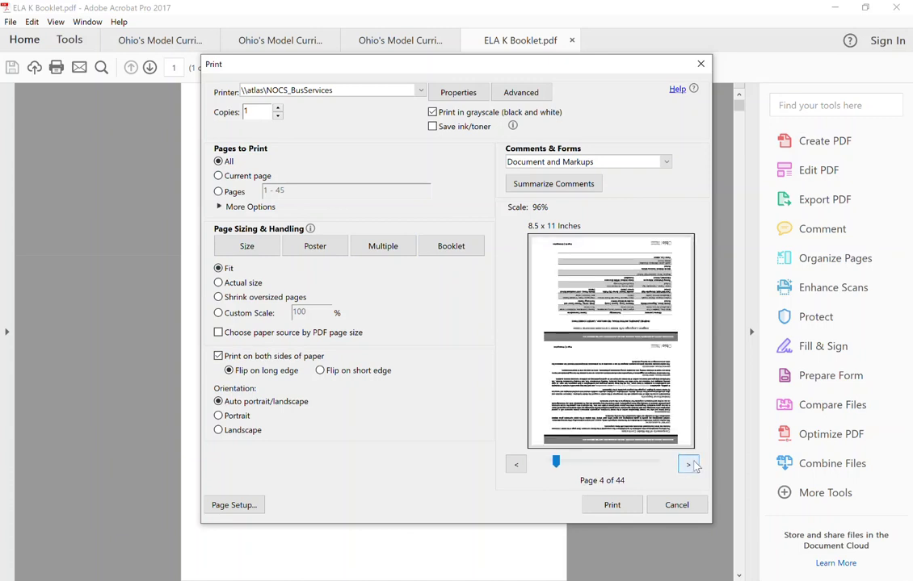
left_click(689, 465)
left_click(689, 465)
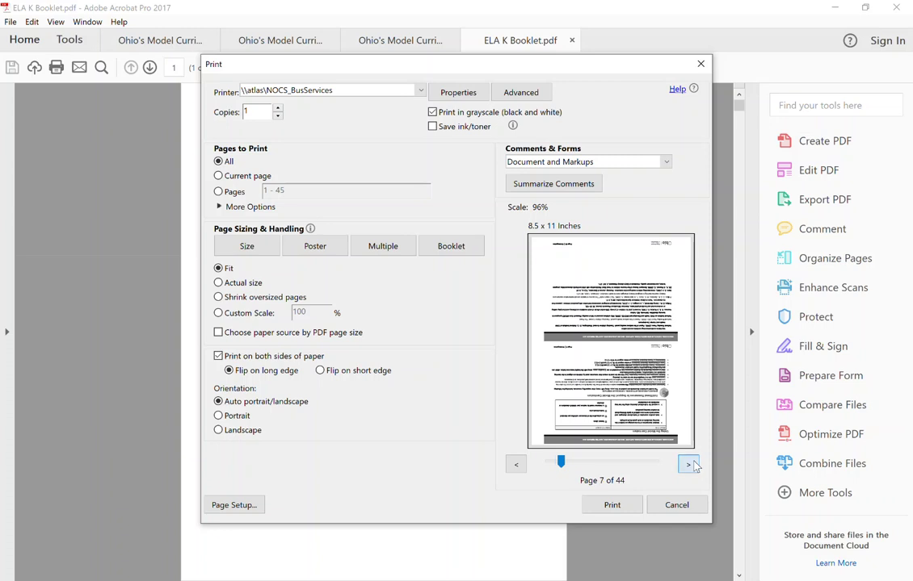
left_click(689, 465)
left_click(689, 465)
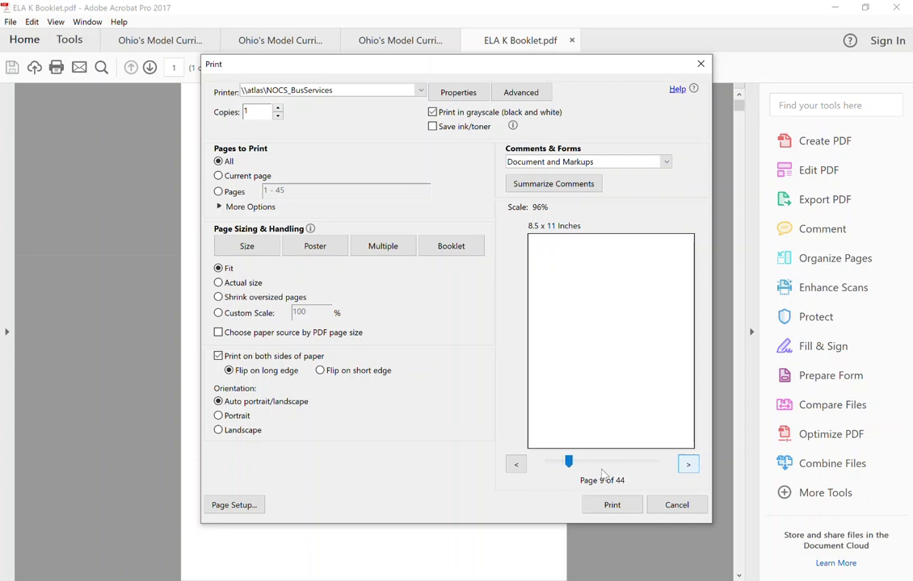
left_click(516, 465)
left_click(516, 465)
left_click(516, 466)
left_click(516, 465)
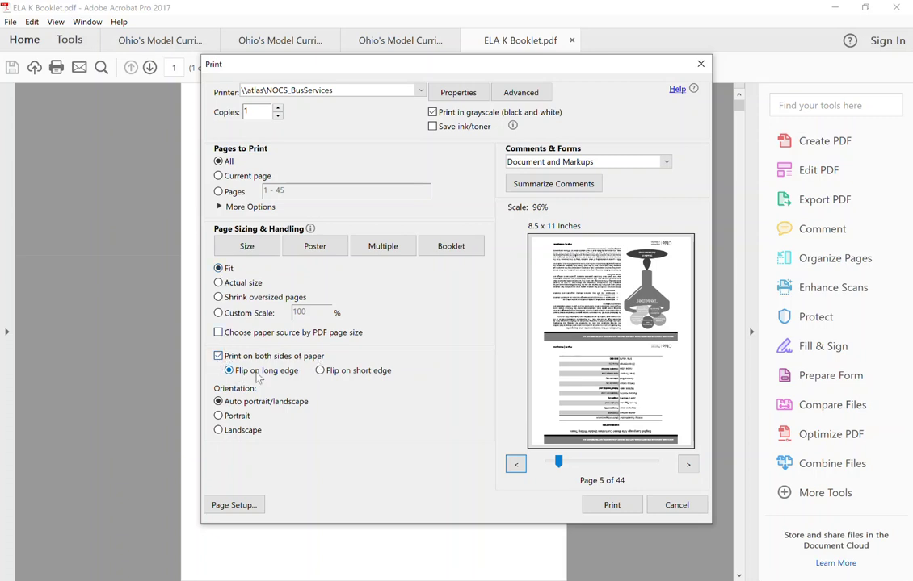
- Print the booklet on both sides, flipping on the short edge
left_click(321, 371)
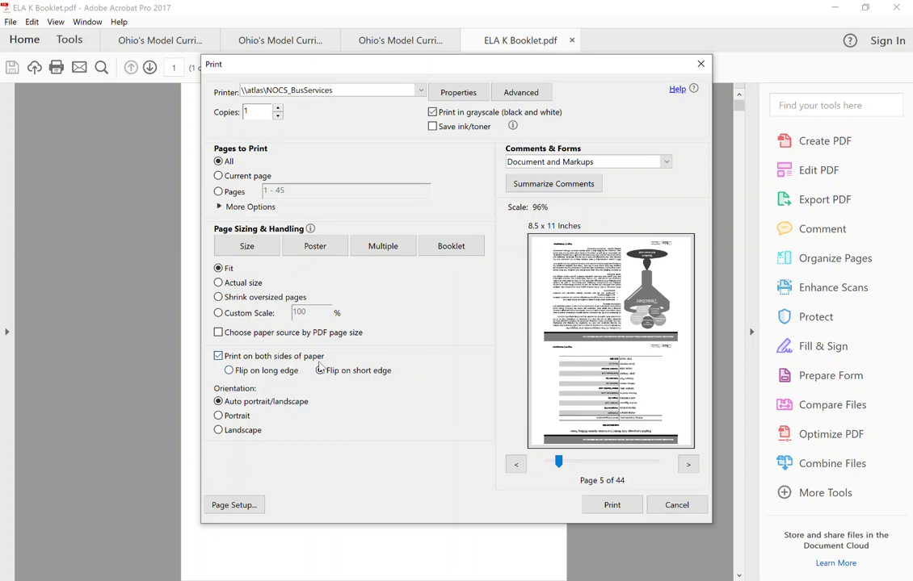
left_click(612, 506)
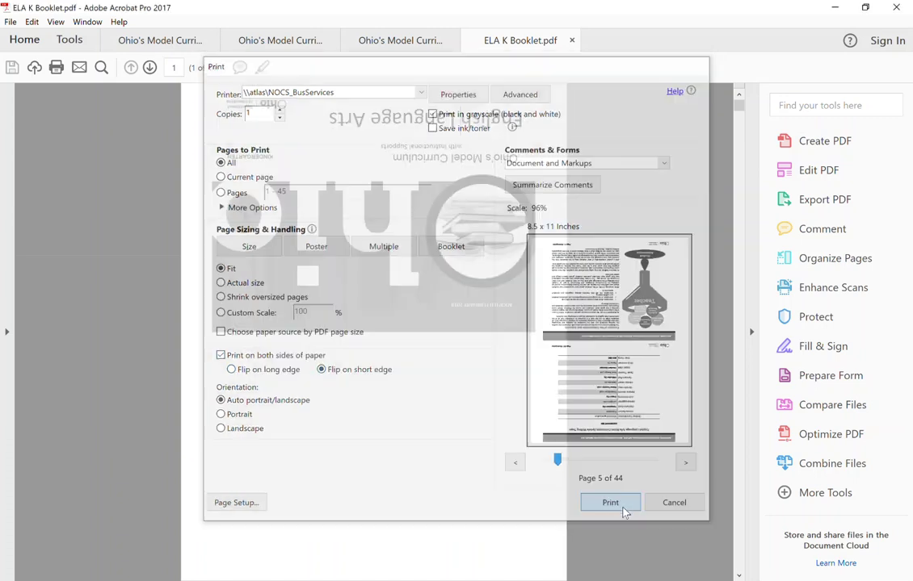